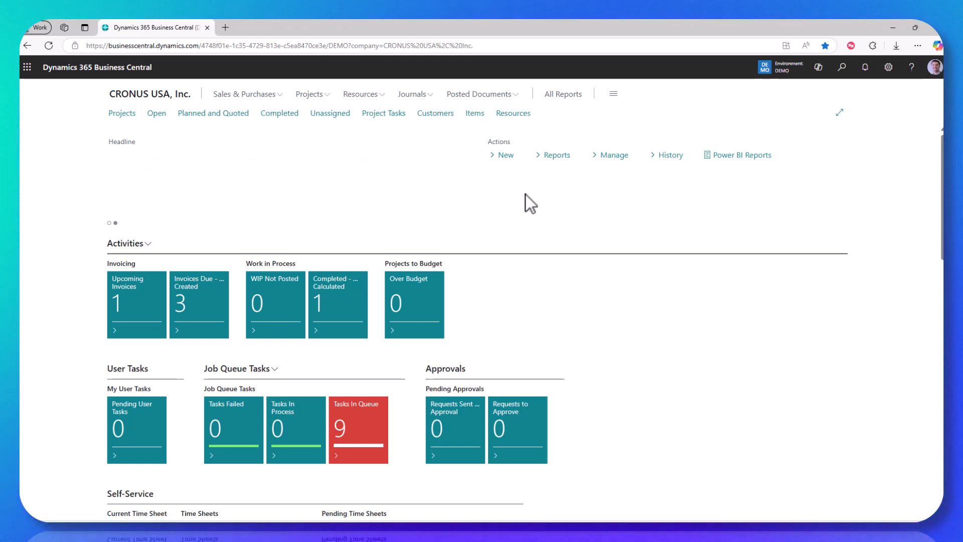
Open the Items list for editing in Excel, open the downloaded Item Card (5).xlsx and enable editing in it
click(475, 114)
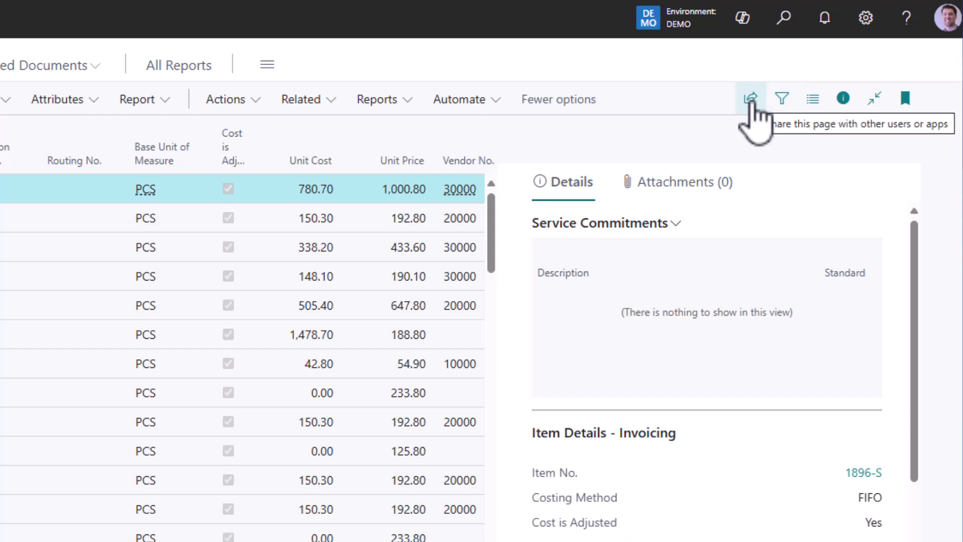
click(751, 100)
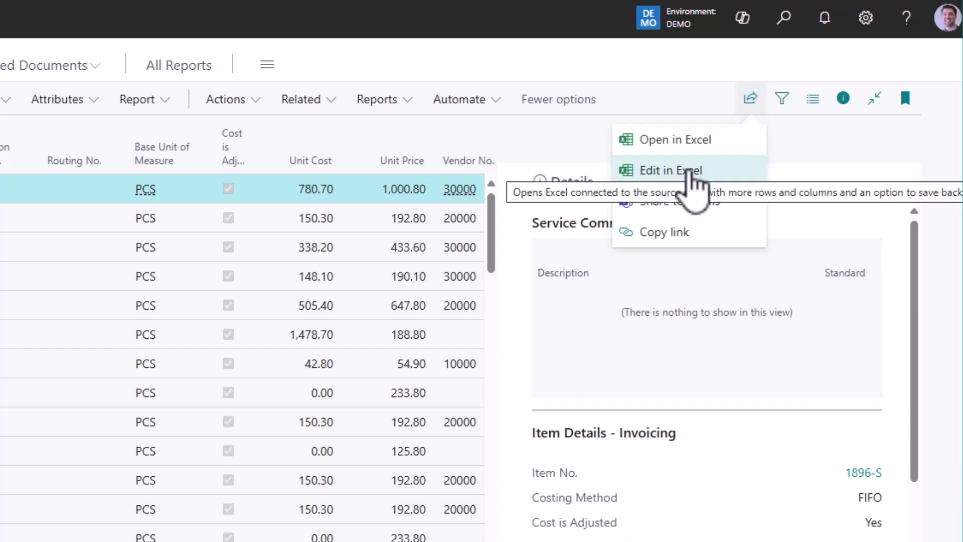
click(692, 172)
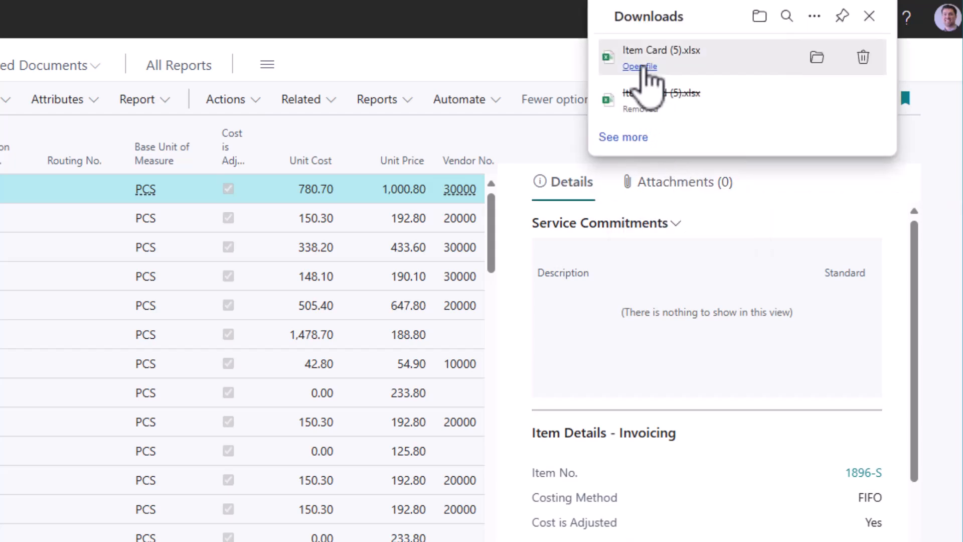
click(645, 67)
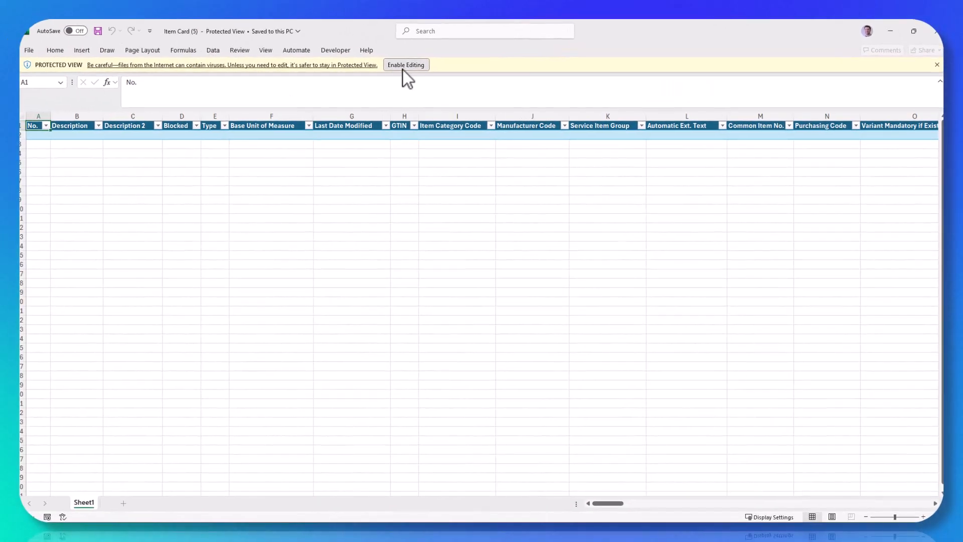
click(404, 67)
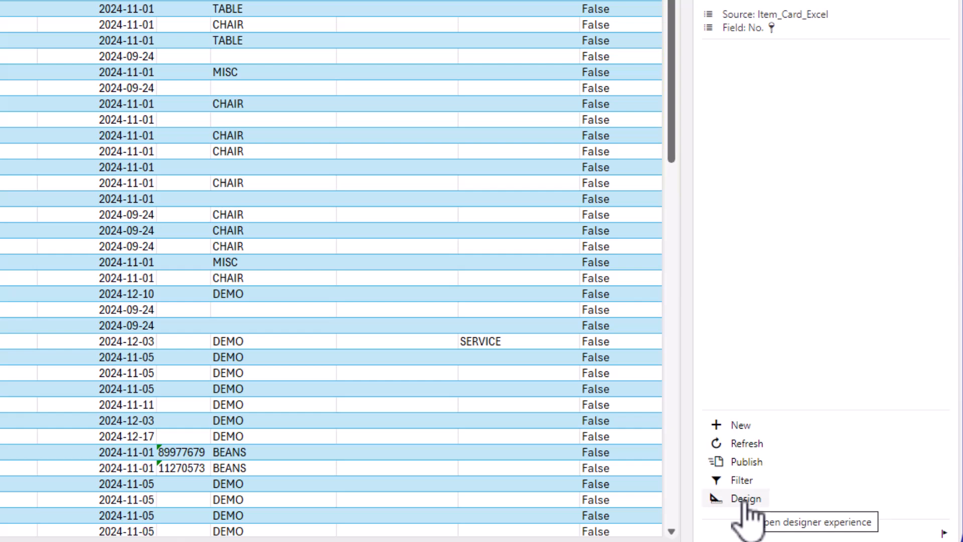
Edit the Item_Card_Excel table design and remove Description_2 and Blocked from the selected fields
click(746, 499)
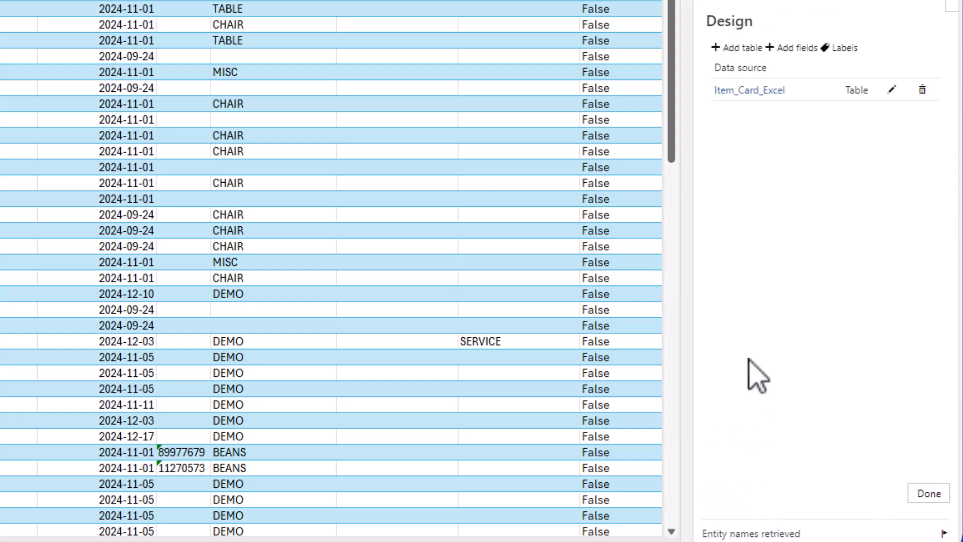
click(892, 91)
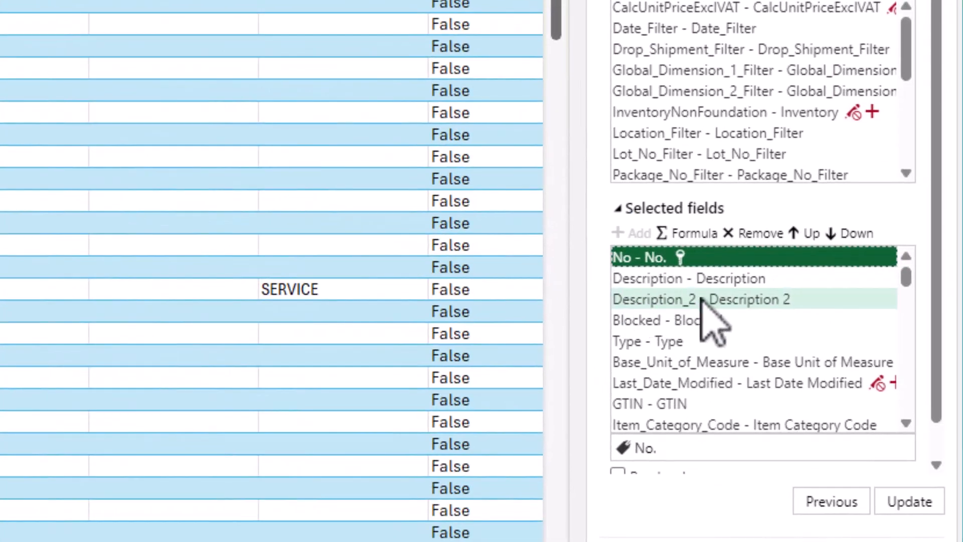
click(712, 301)
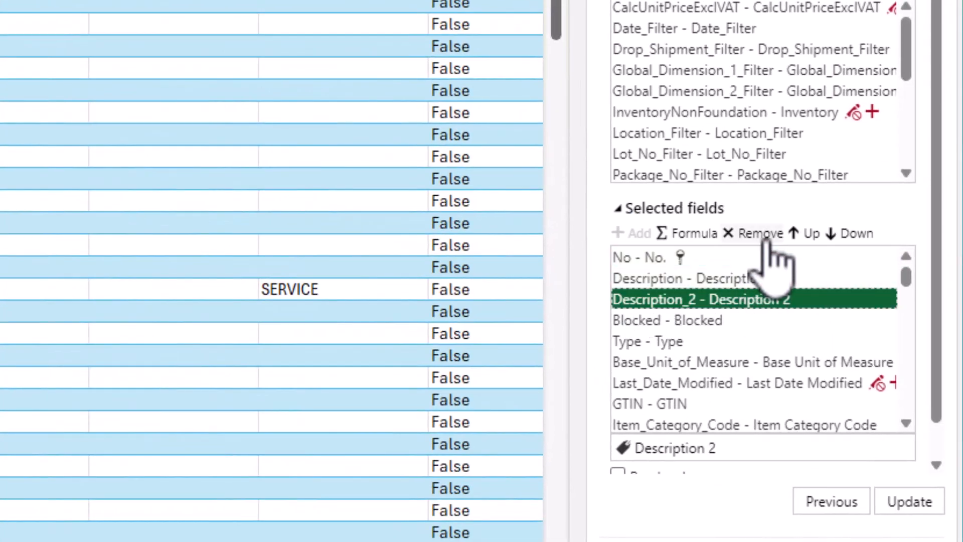
click(761, 234)
click(712, 301)
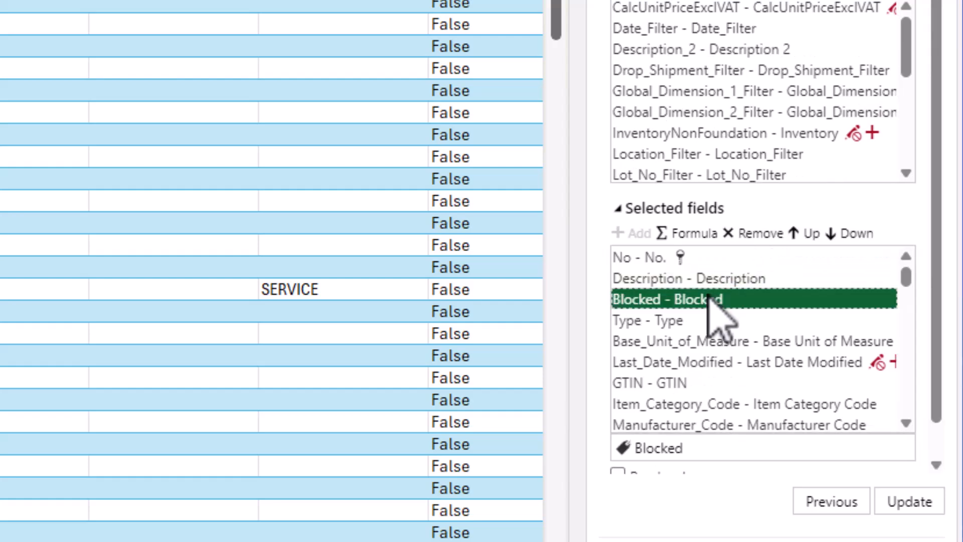
click(743, 233)
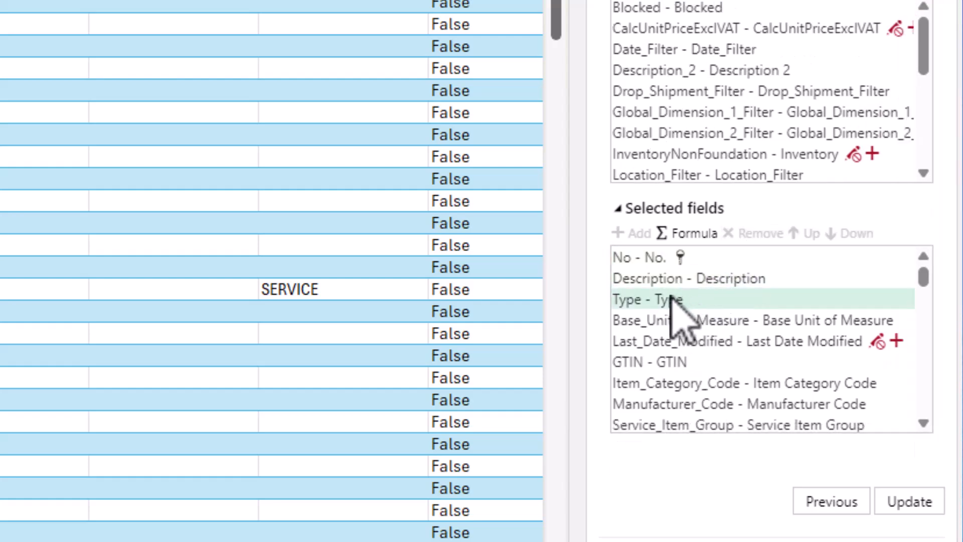
Remove Last_Date_Modified, Manufacturer_Code, Service_Item_Group and Automatic_Ext_Texts from the selected fields
click(679, 341)
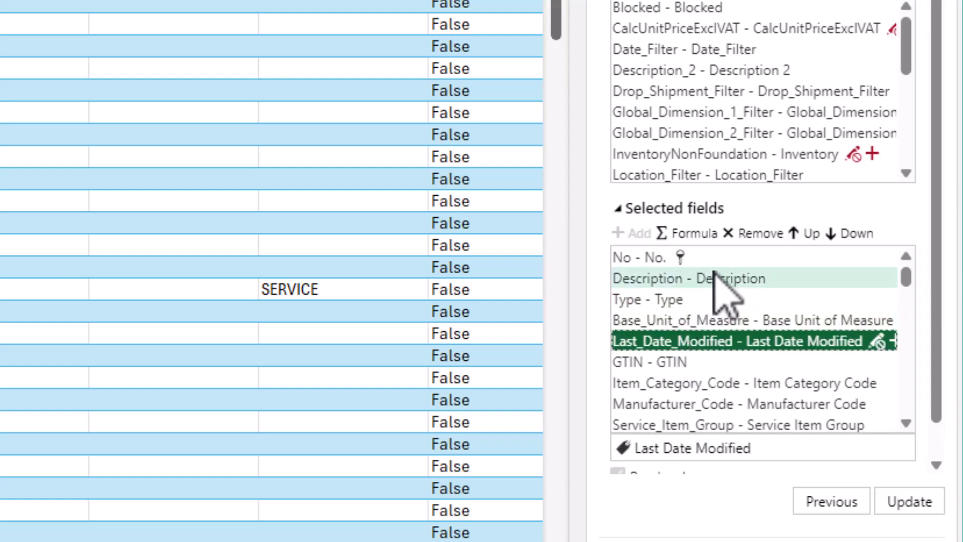
click(750, 234)
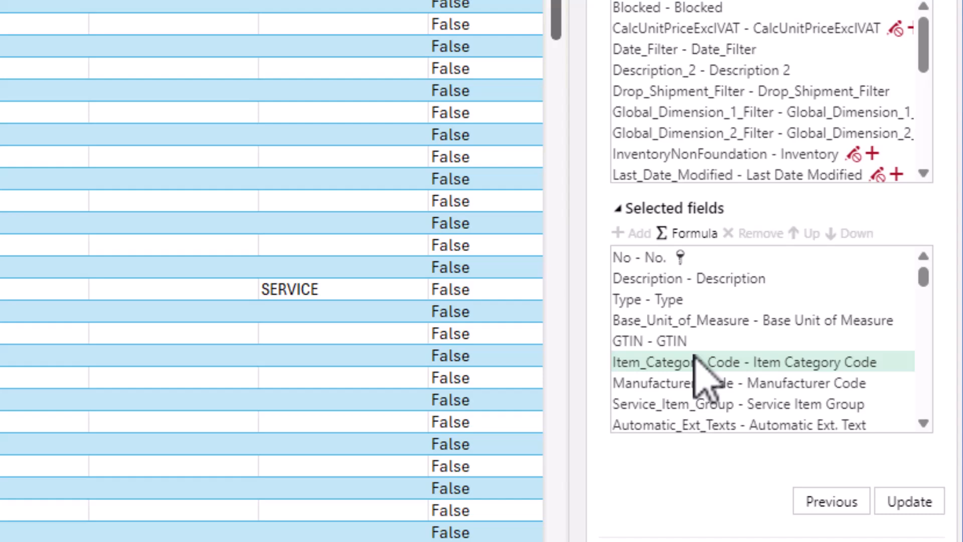
click(671, 384)
click(757, 234)
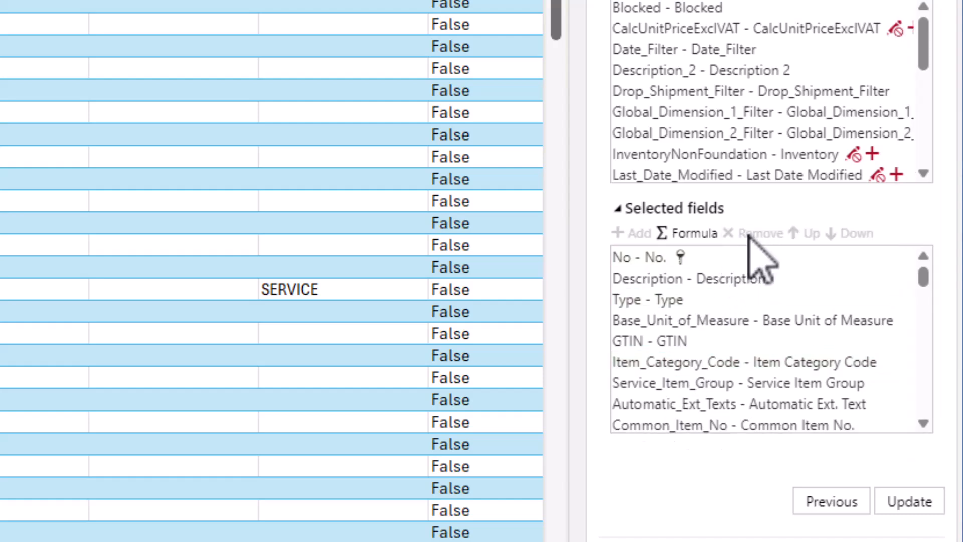
click(673, 384)
click(757, 234)
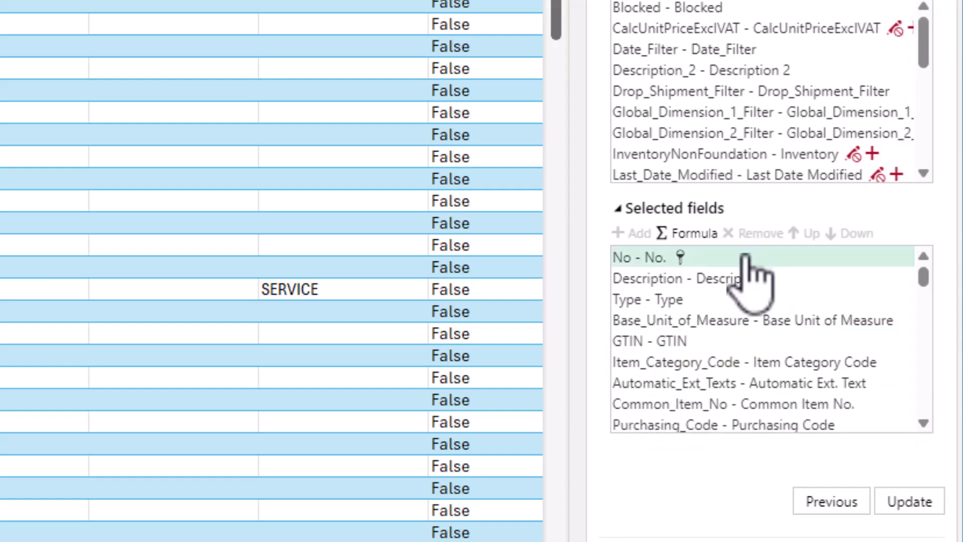
click(677, 384)
click(759, 233)
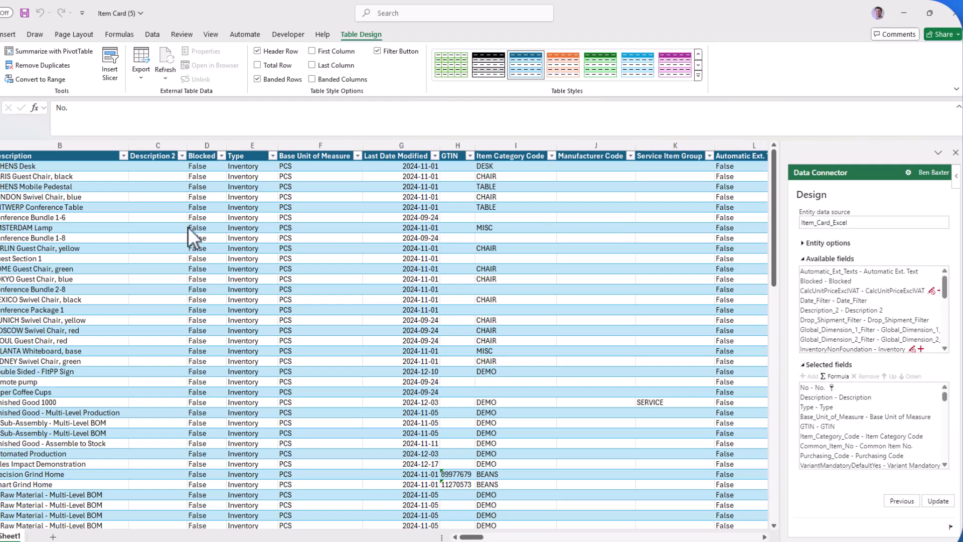
Apply the reduced field selection to the worksheet table, finish the design and refresh the data
click(936, 502)
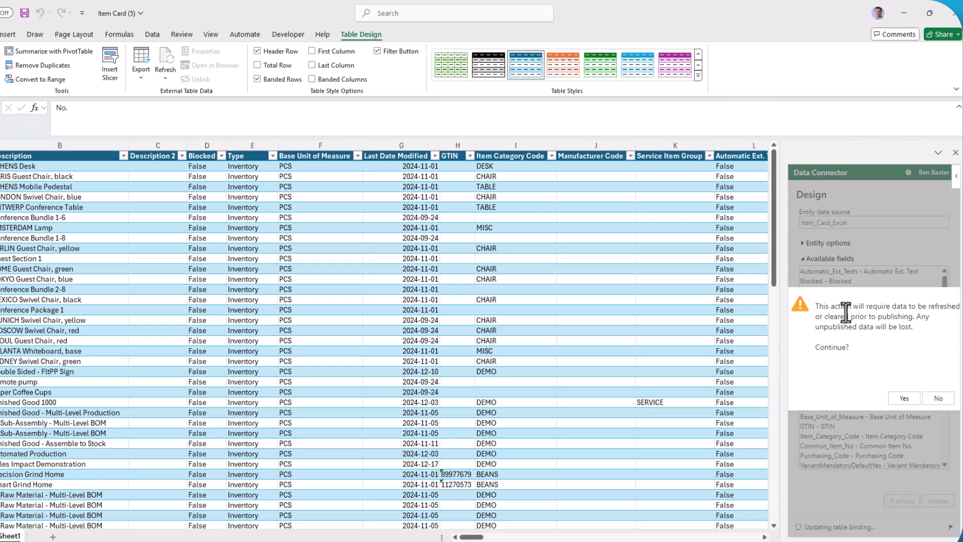
click(901, 398)
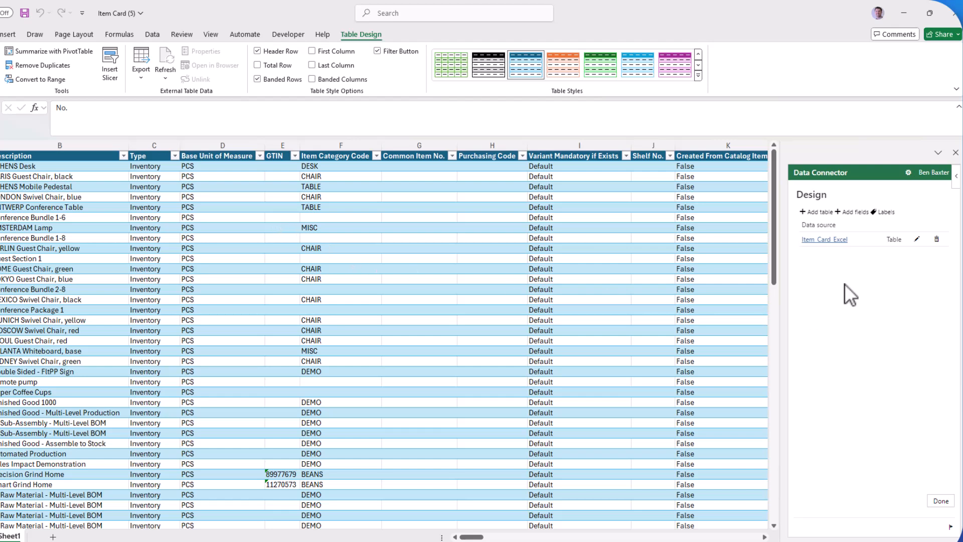
click(941, 501)
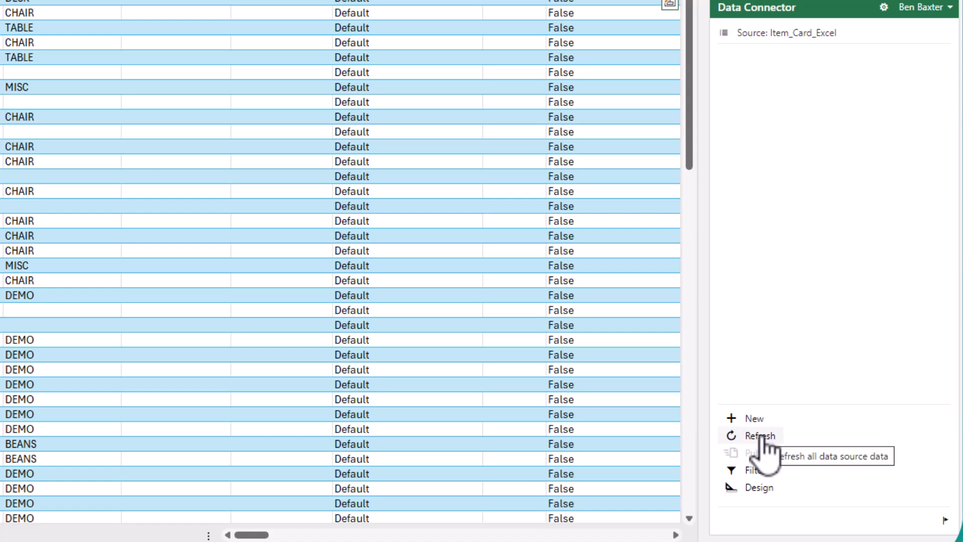
click(767, 437)
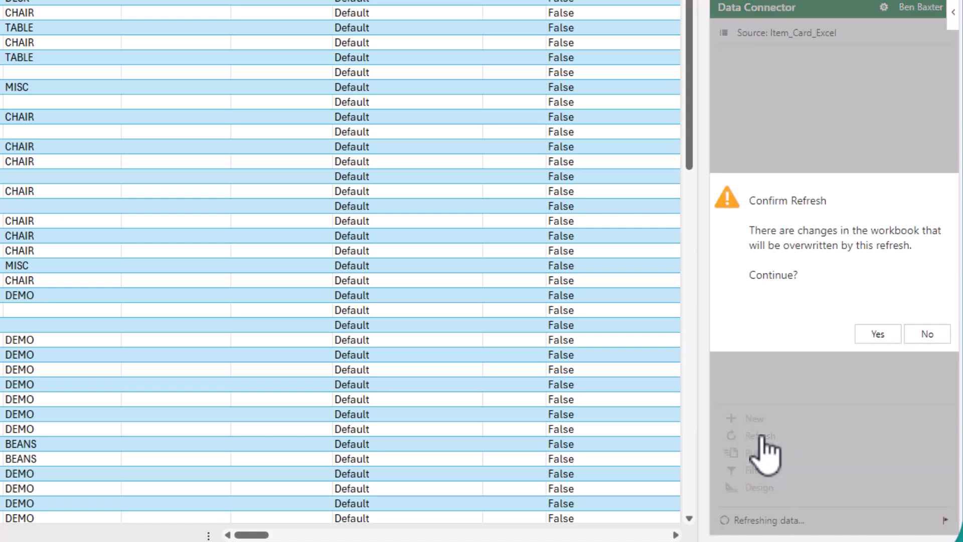
click(879, 335)
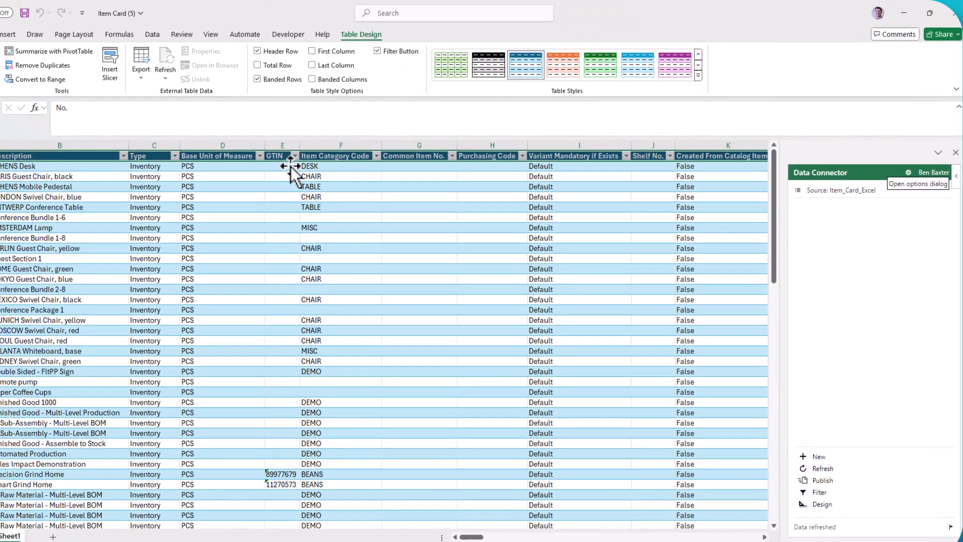
Enter GTINs 7923052 for ATHENS Desk, 7902352 for PARIS Guest Chair and 7902345 for ATHENS Mobile Pedestal, and publish the changes
click(287, 169)
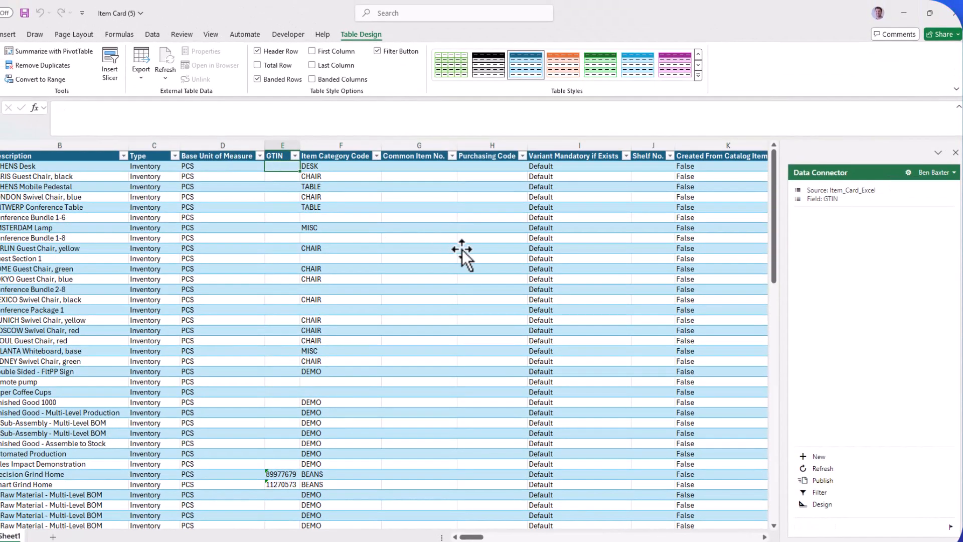
text(7923052)
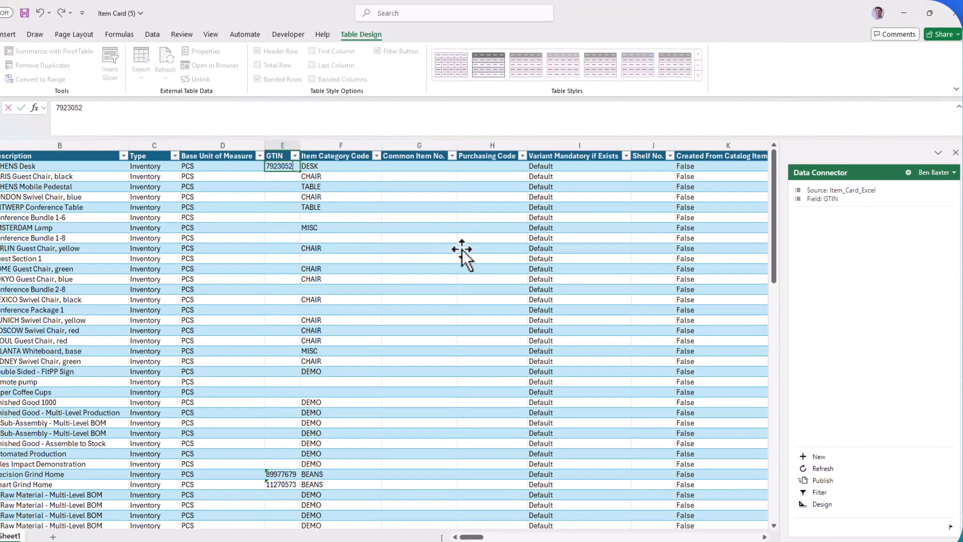
key(Return)
text(7)
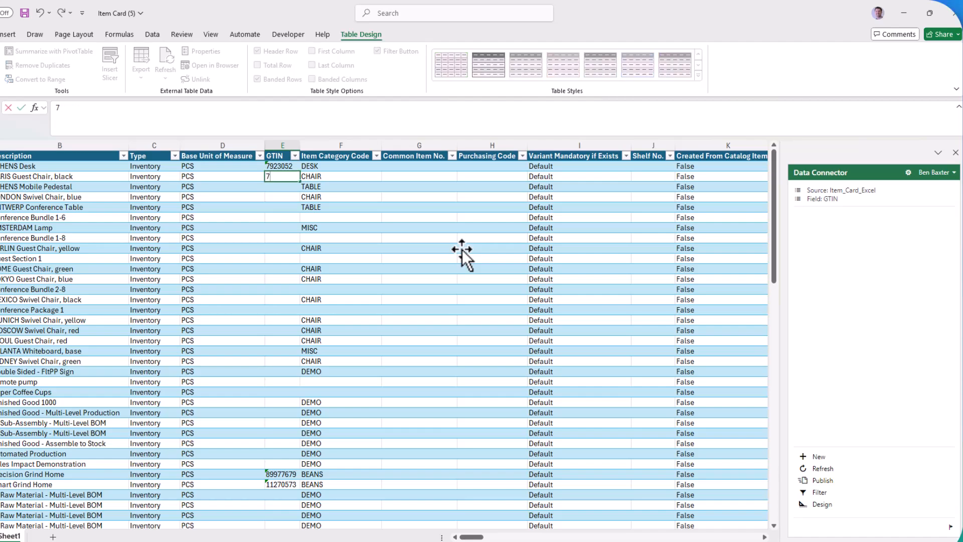
text(902352)
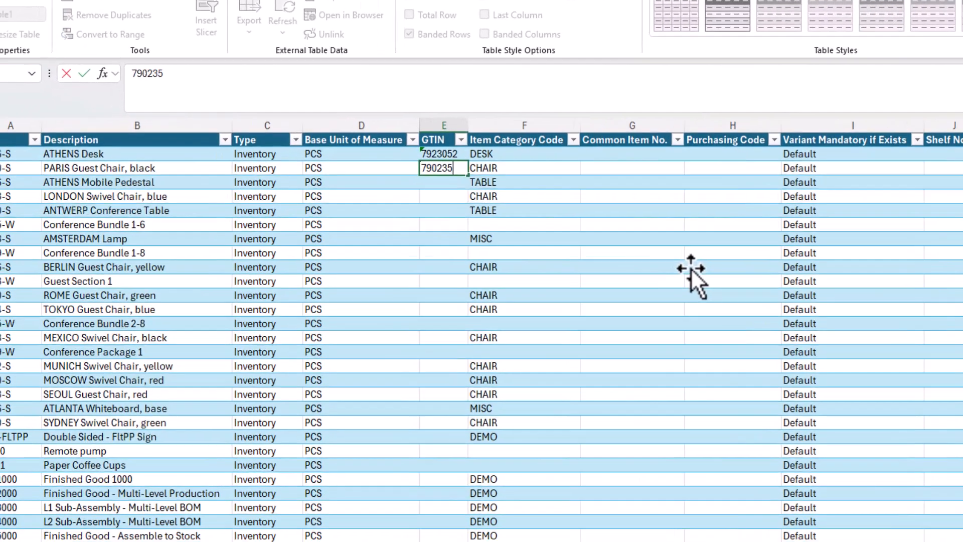
key(Return)
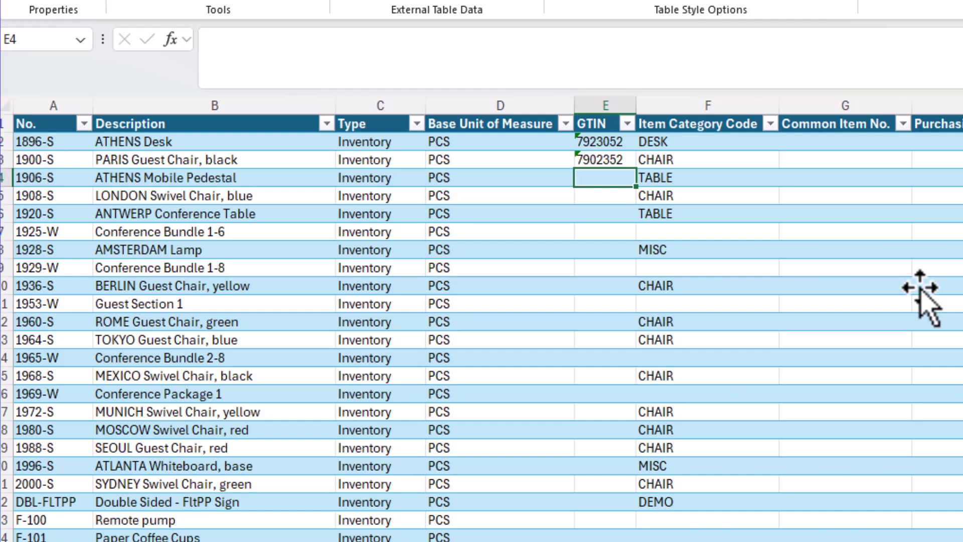
text(7902345)
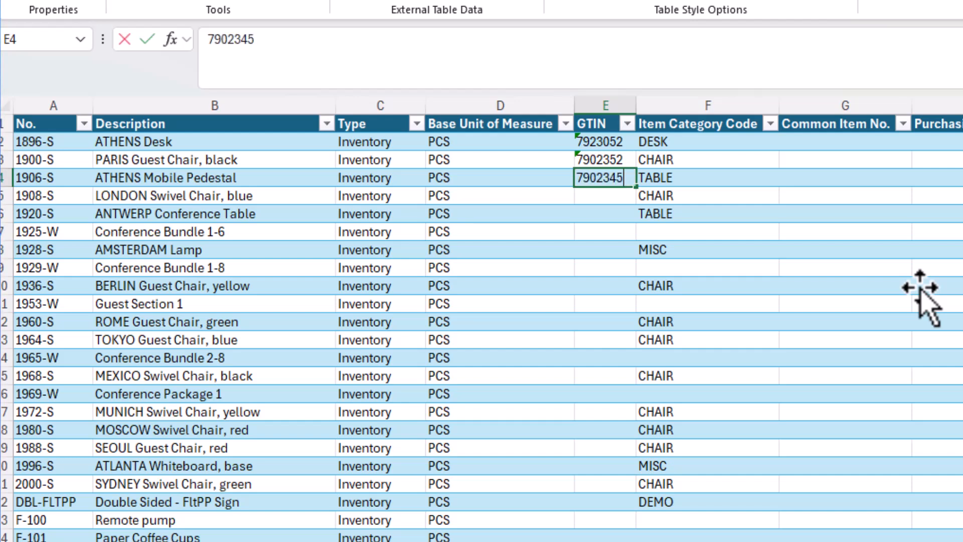
key(Tab)
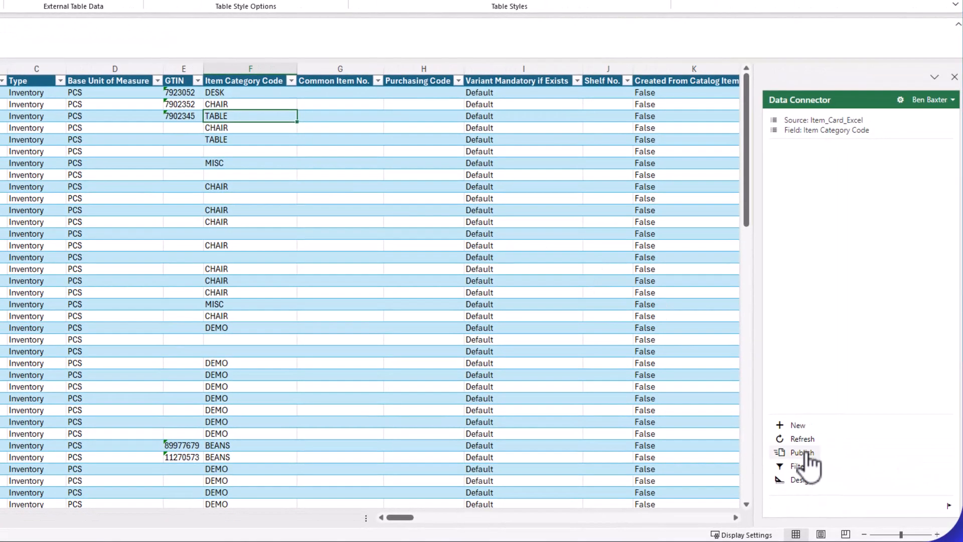
click(806, 453)
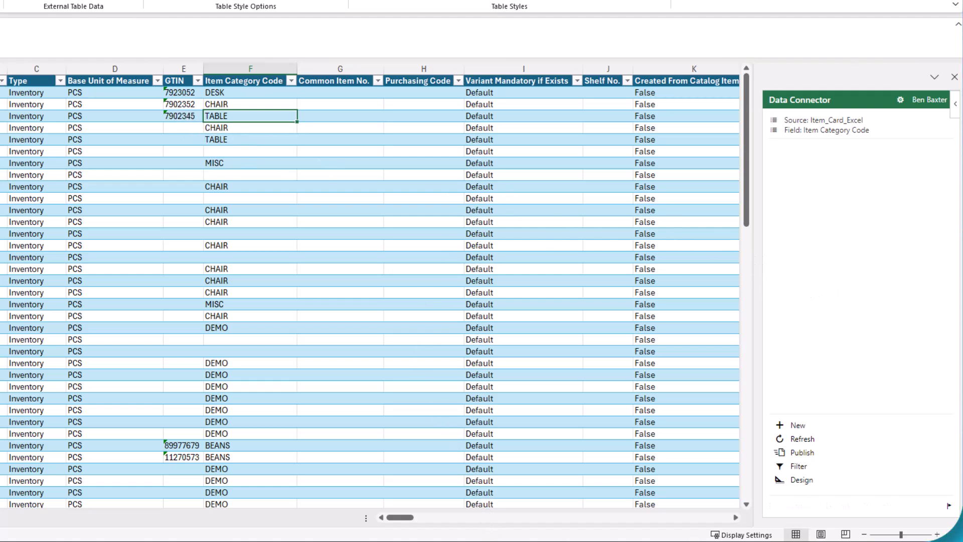
Switch to Business Central and check the GTIN on the item cards 1896-S, 1900-S and 1906-S
mouse_move(459, 536)
click(516, 510)
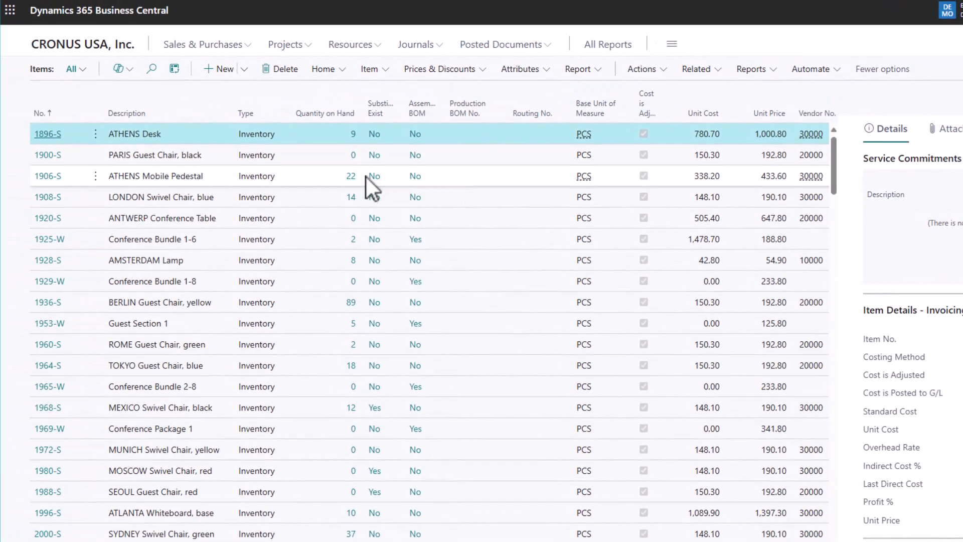
click(50, 135)
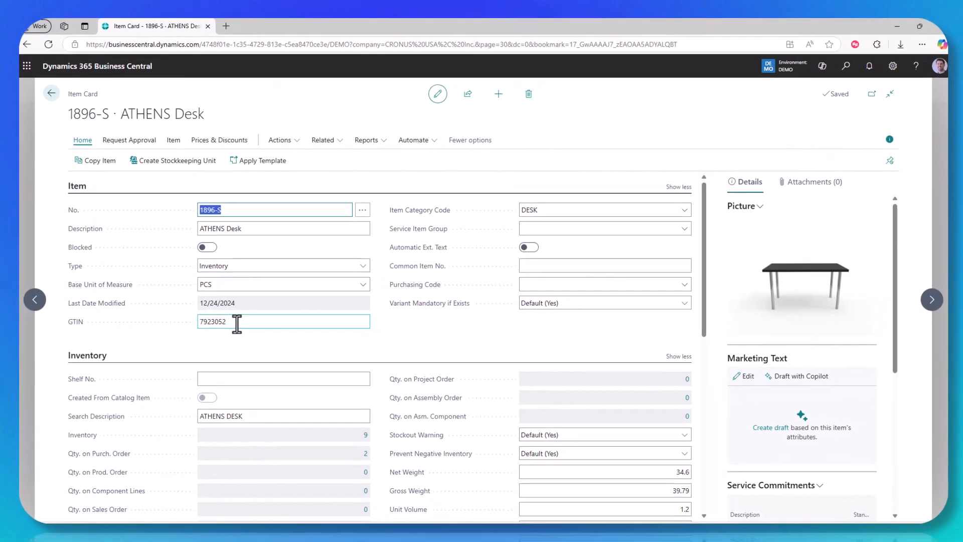
click(237, 324)
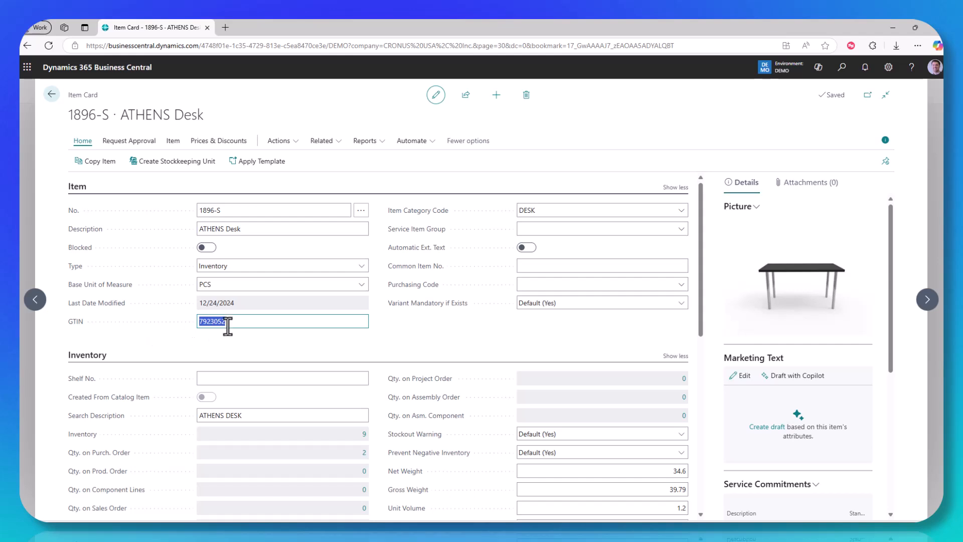
click(925, 307)
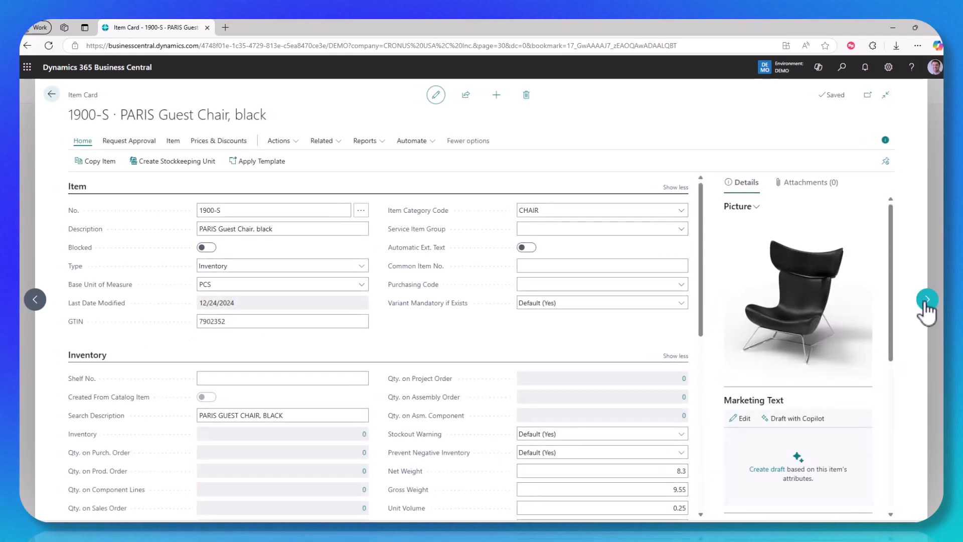
click(926, 306)
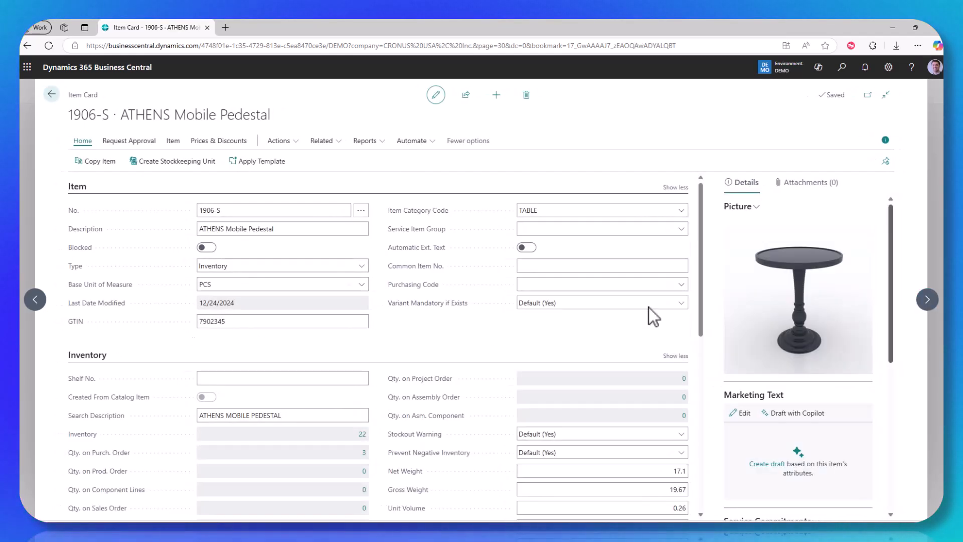
Switch to Excel to check the GTIN cell of ATHENS Mobile Pedestal, and return to its item card in Business Central
key(alt+Tab)
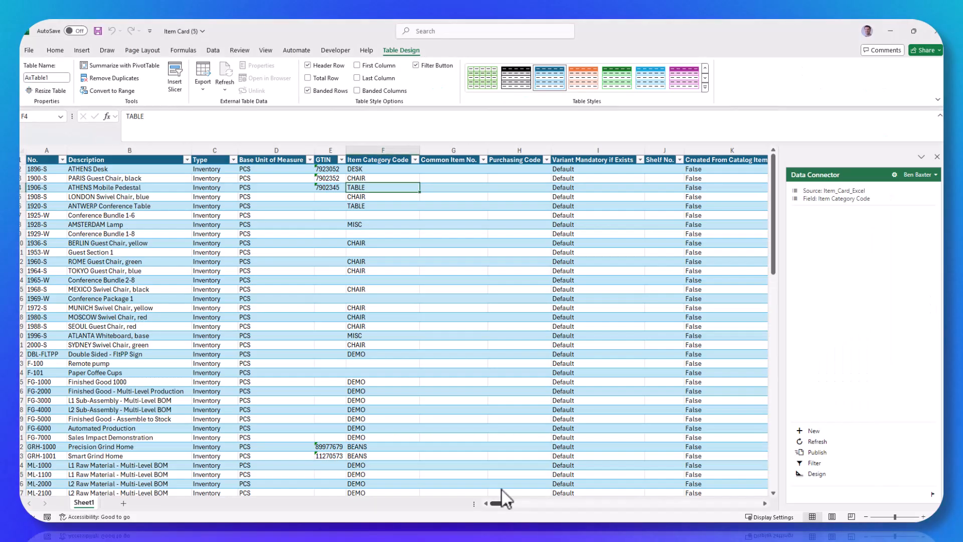
click(325, 189)
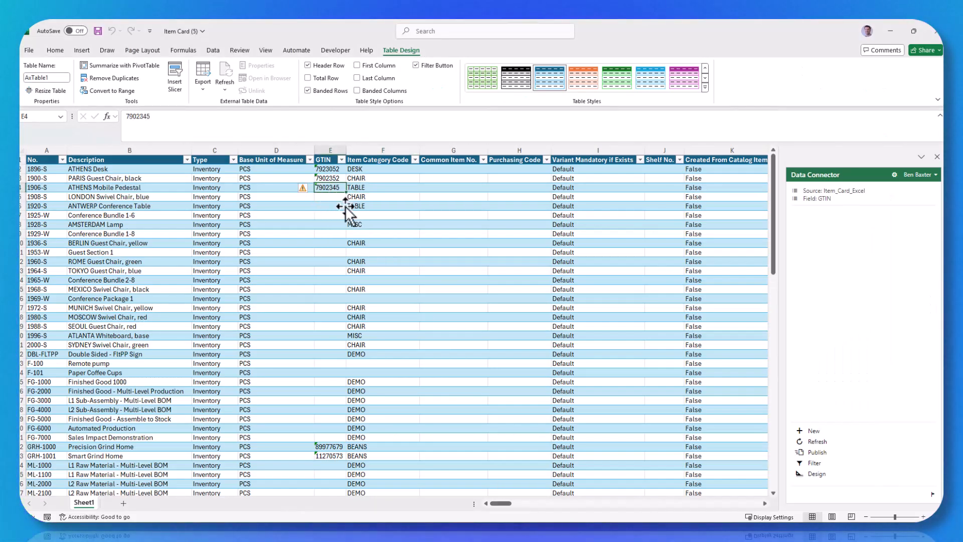
click(571, 495)
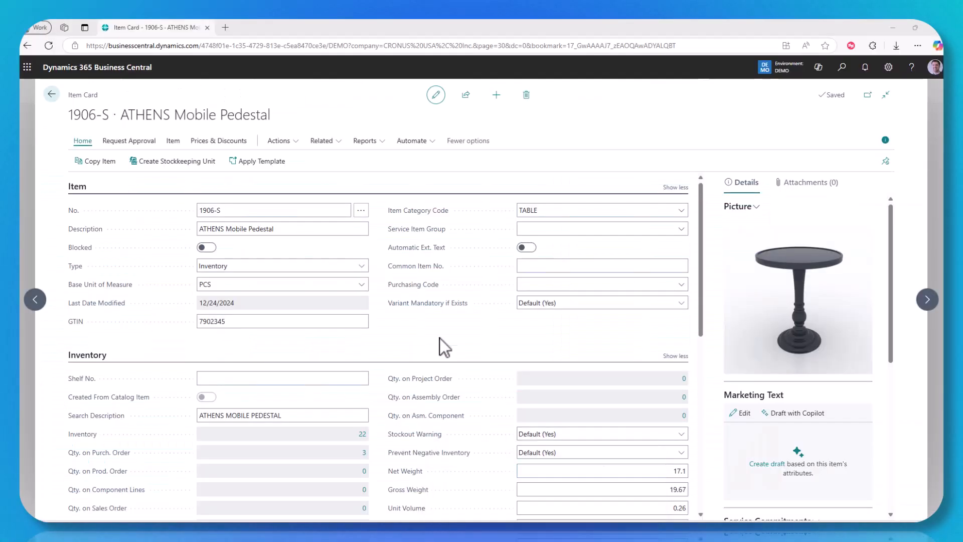
Check the GTIN field on item cards 1908-S and 1900-S, and close the card to return to the Items list
click(922, 303)
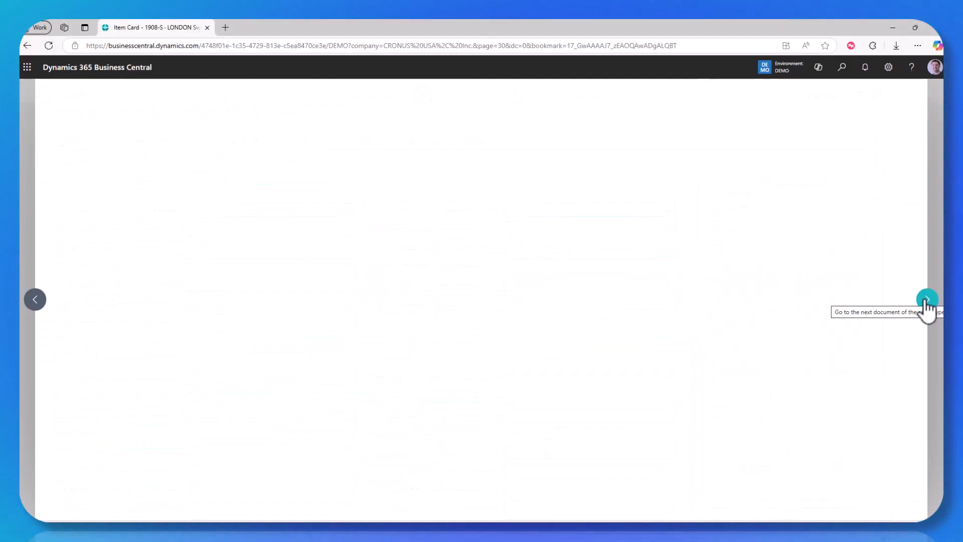
click(232, 320)
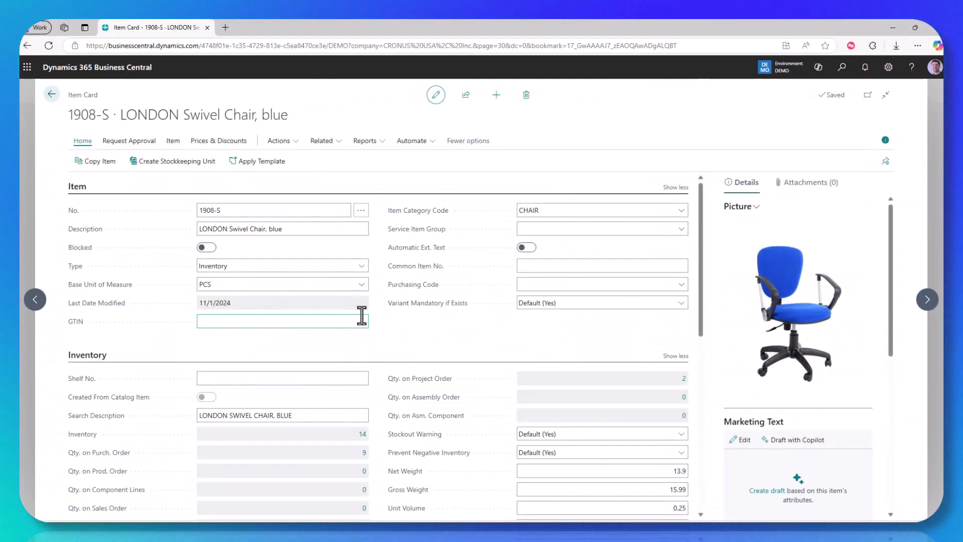
click(37, 300)
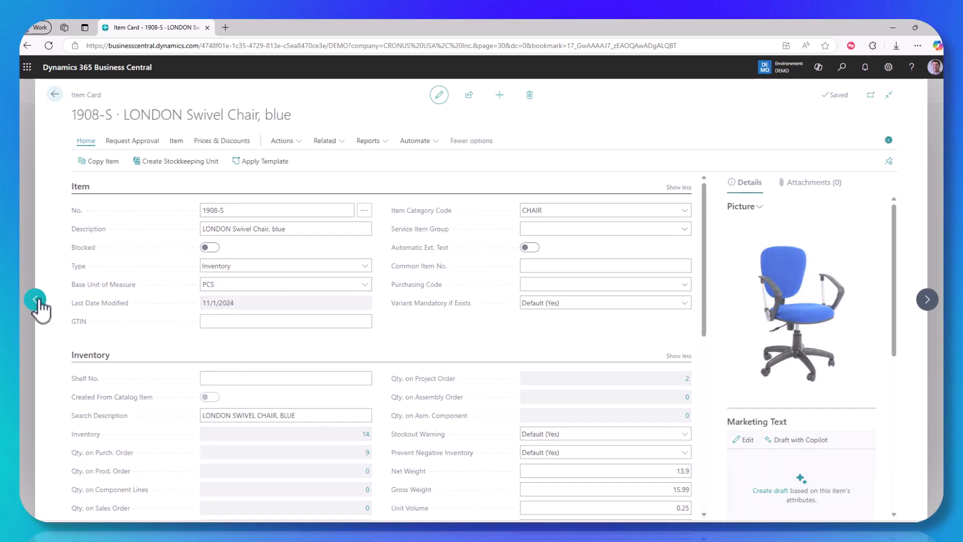
click(36, 300)
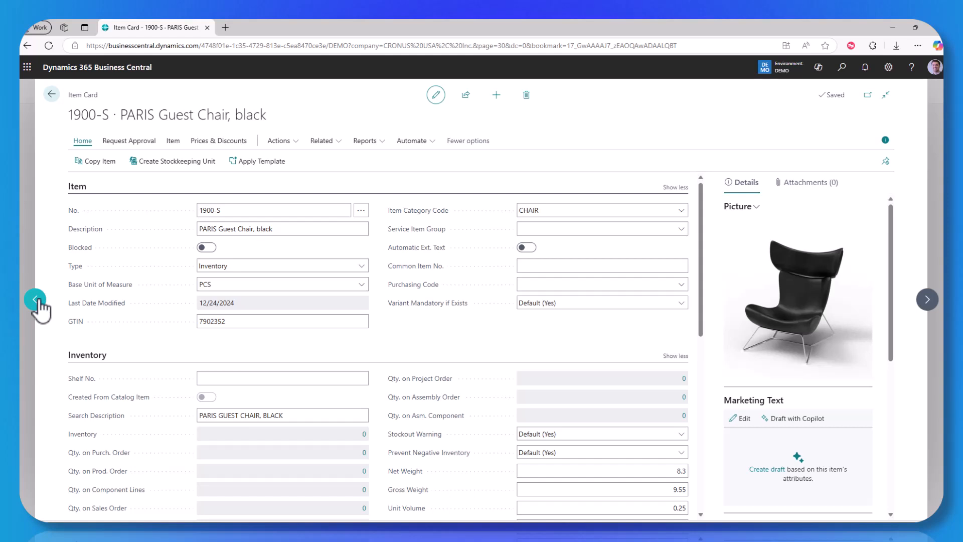
click(51, 95)
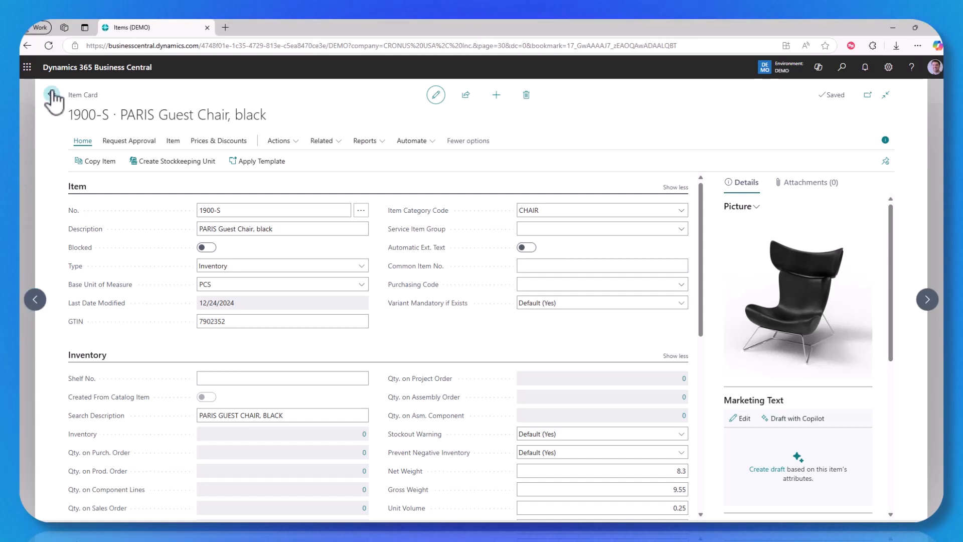